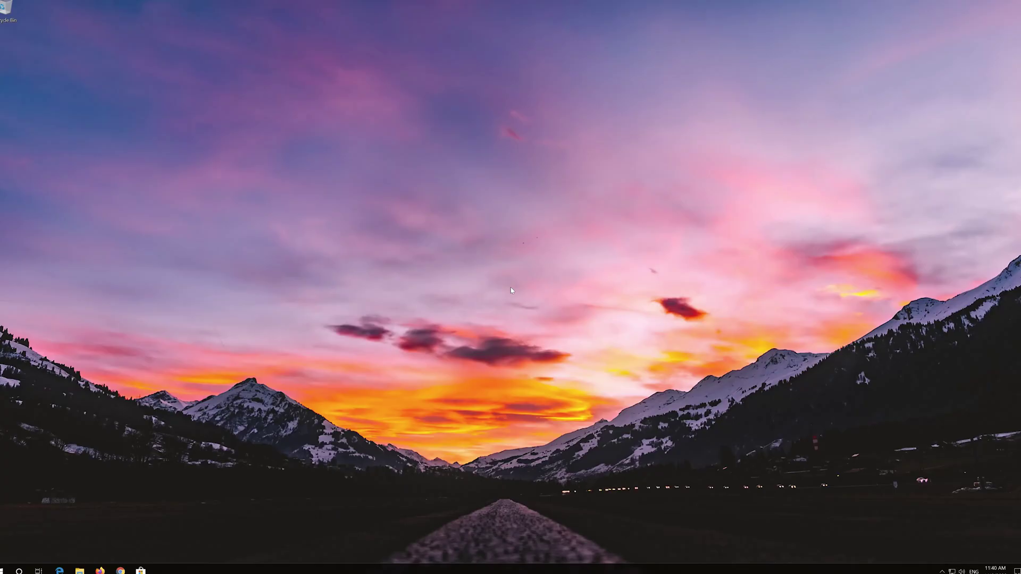
Open Control Panel and go to Power Options under Hardware and Sound
{"action": "key", "text": "super"}
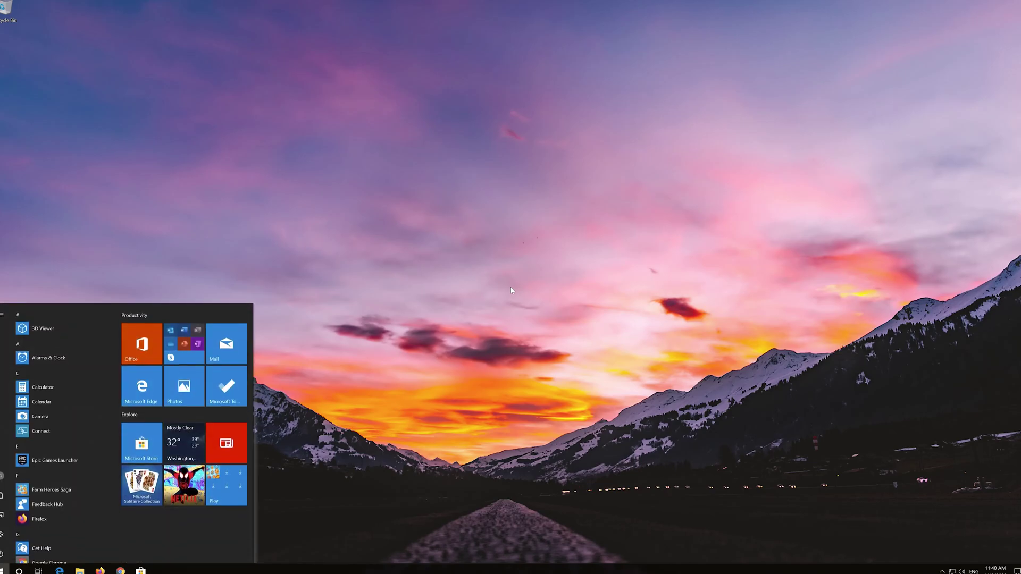
{"action": "type", "text": "control panel"}
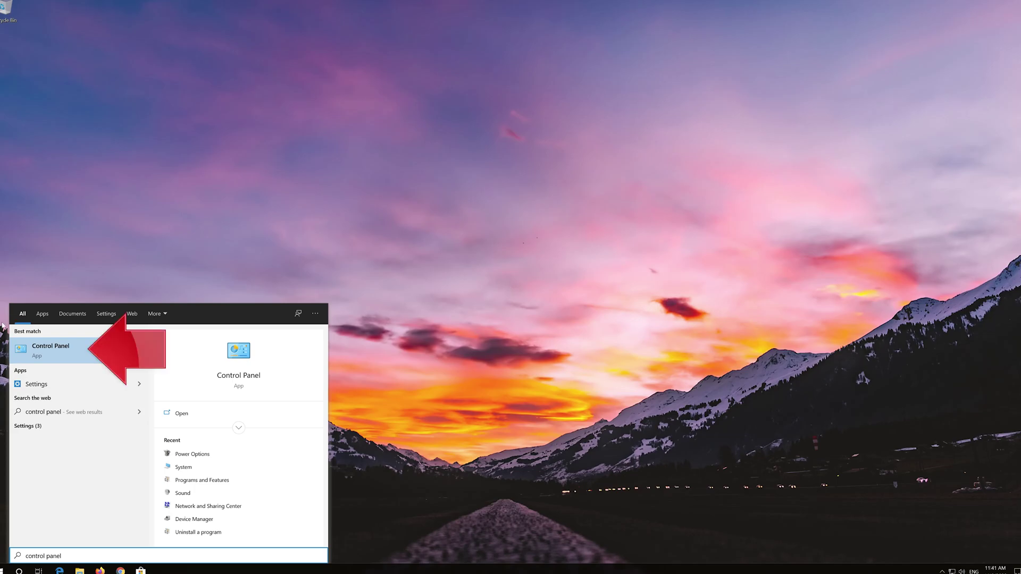
{"action": "left_click", "coordinate": [87, 348]}
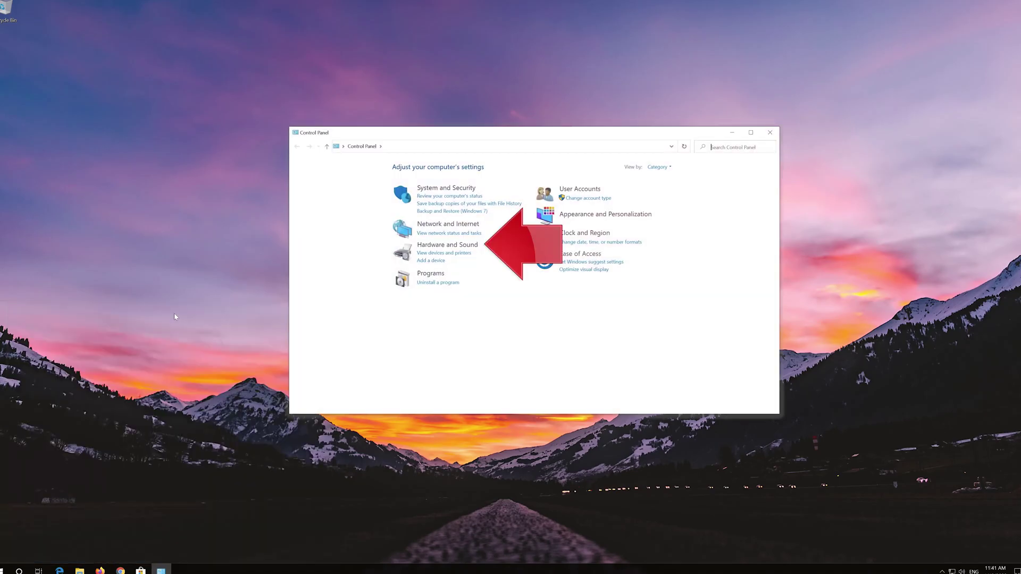
{"action": "left_click", "coordinate": [457, 245]}
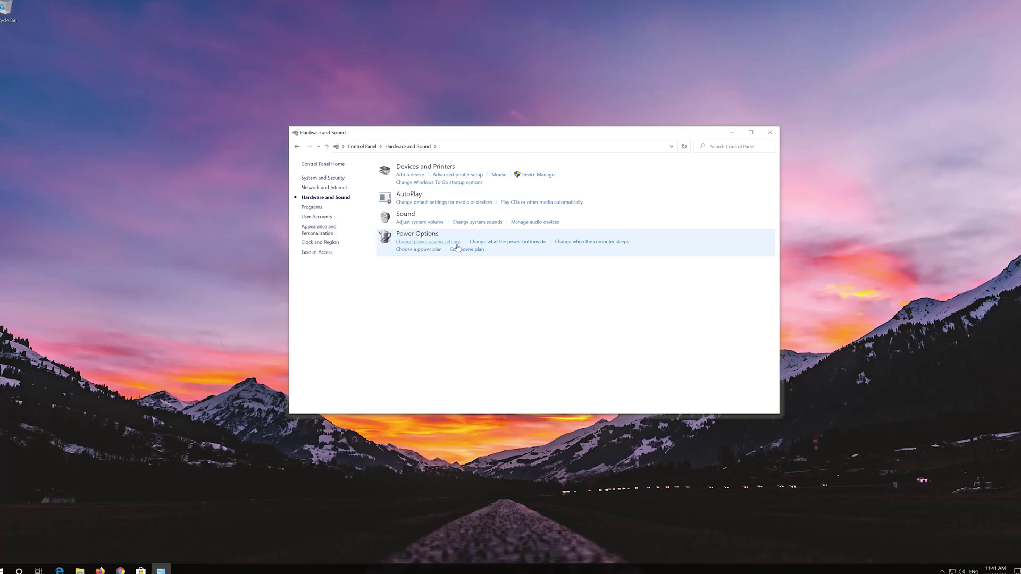
{"action": "left_click", "coordinate": [417, 234]}
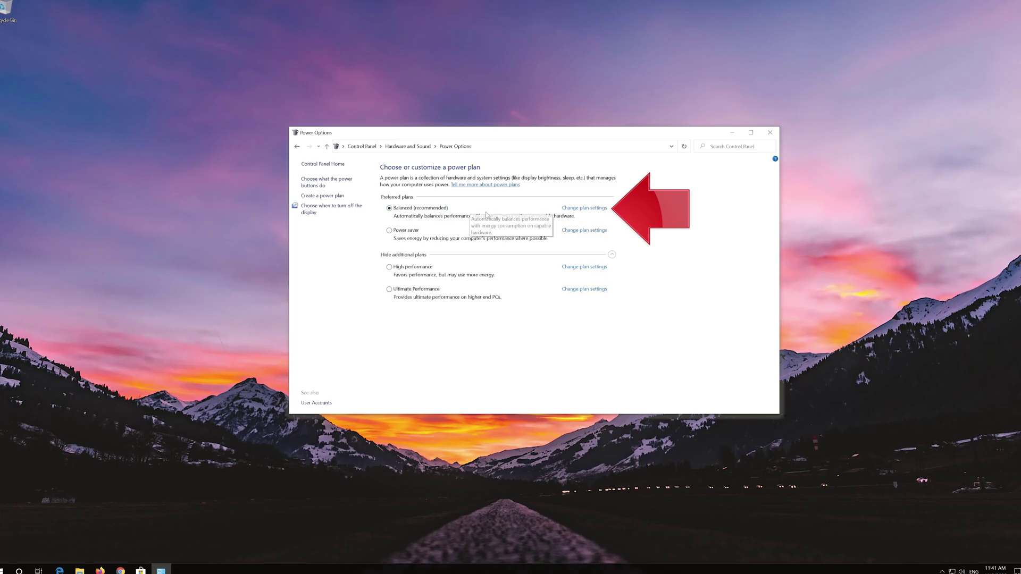
Open the advanced power settings of the Balanced plan and move the dialog over the plan settings window
{"action": "left_click", "coordinate": [595, 211]}
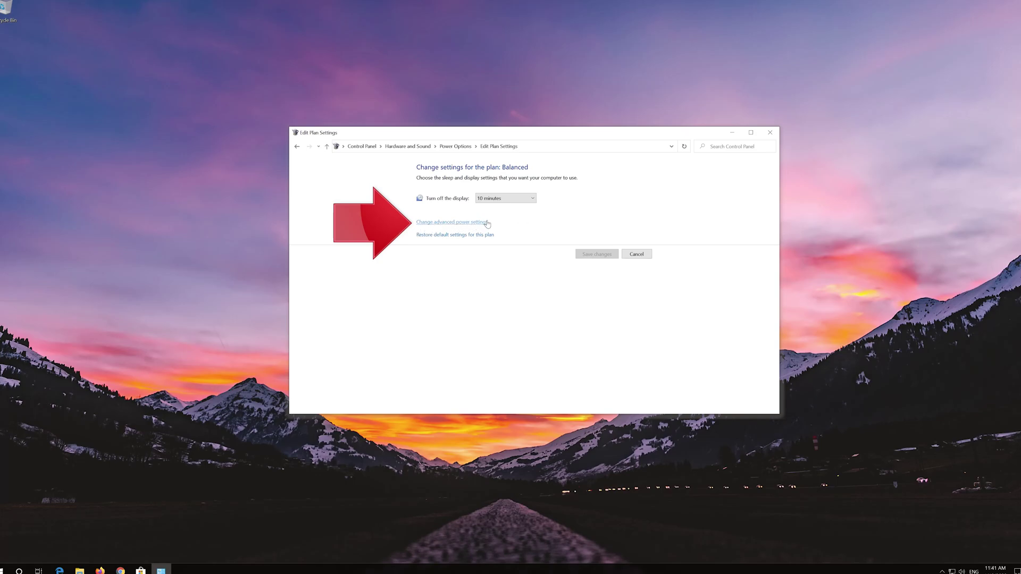
{"action": "left_click", "coordinate": [454, 223]}
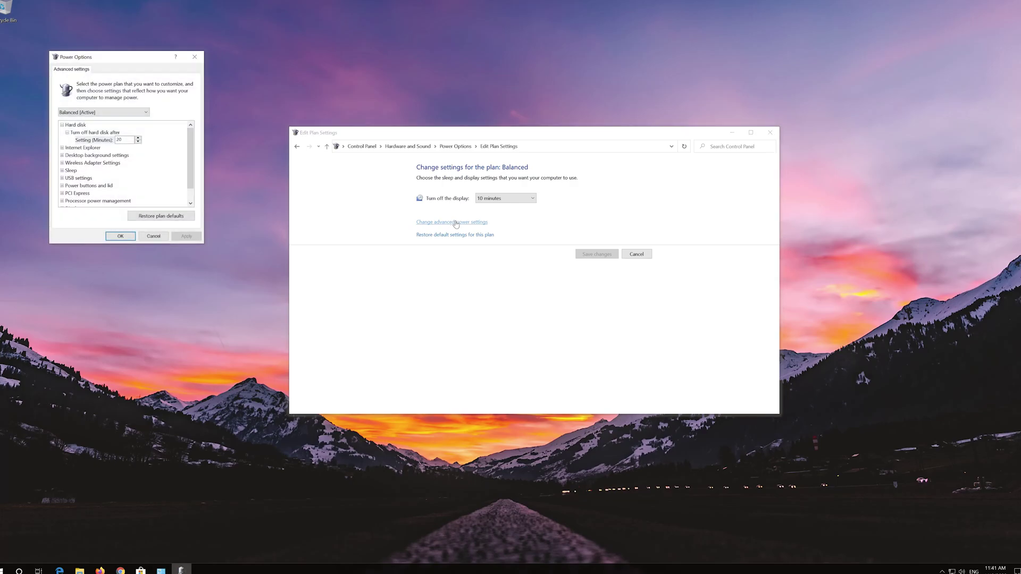
{"action": "left_click_drag", "start_coordinate": [138, 57], "coordinate": [488, 160]}
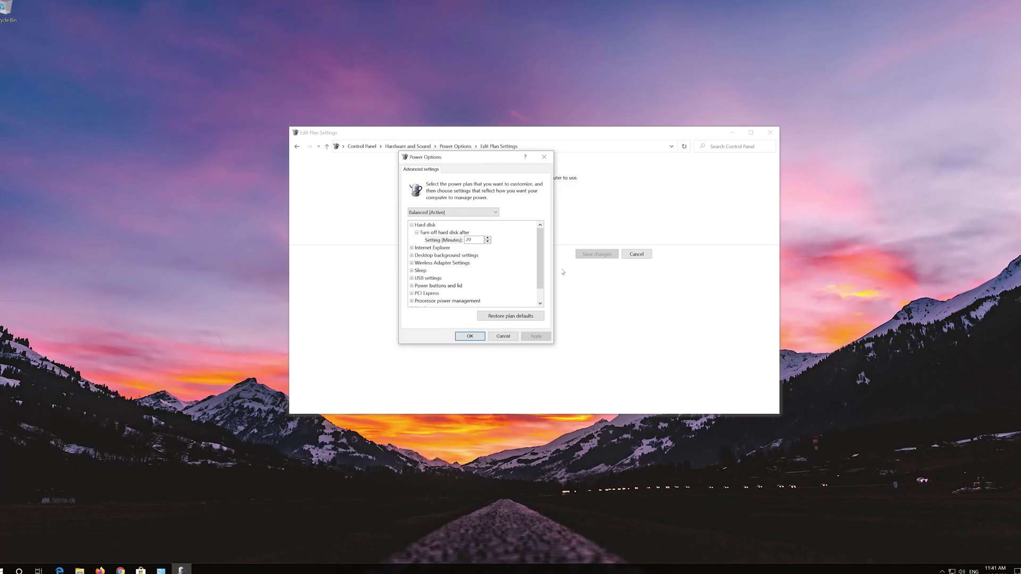
Set Link State Power Management under PCI Express to Off, apply the change, and close the power settings windows
{"action": "left_click_drag", "start_coordinate": [542, 274], "coordinate": [544, 289]}
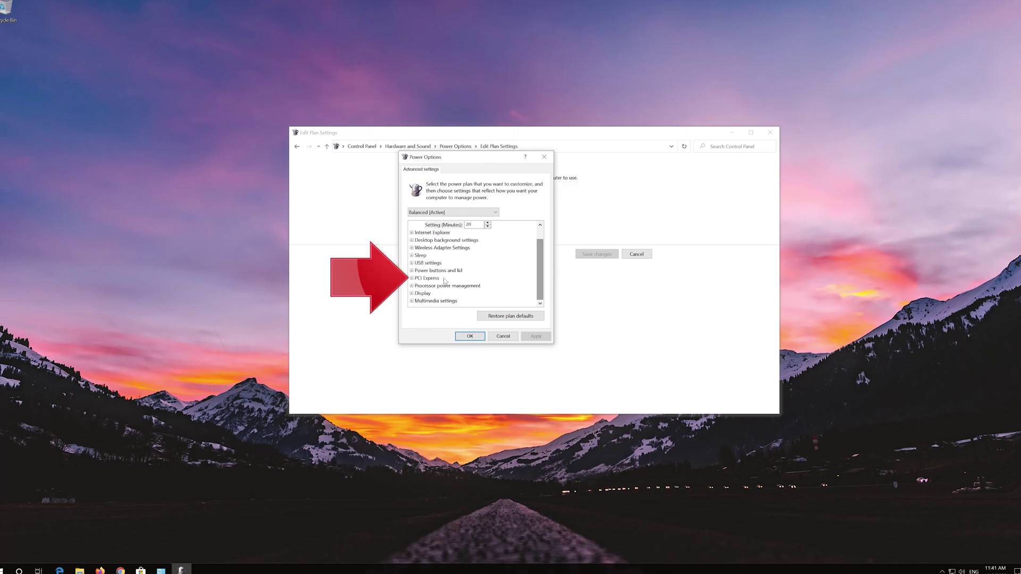
{"action": "left_click", "coordinate": [412, 279]}
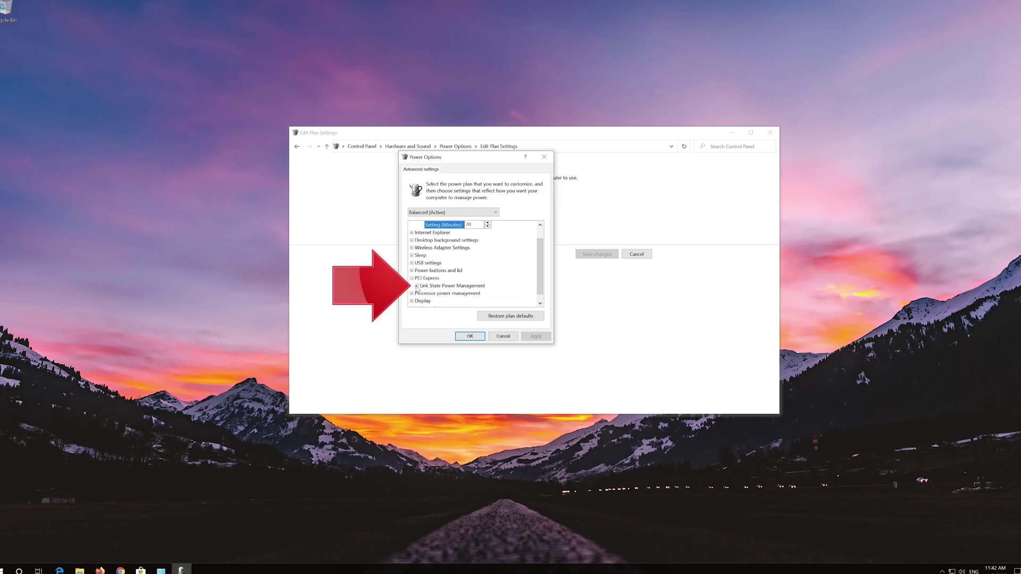
{"action": "left_click", "coordinate": [480, 287]}
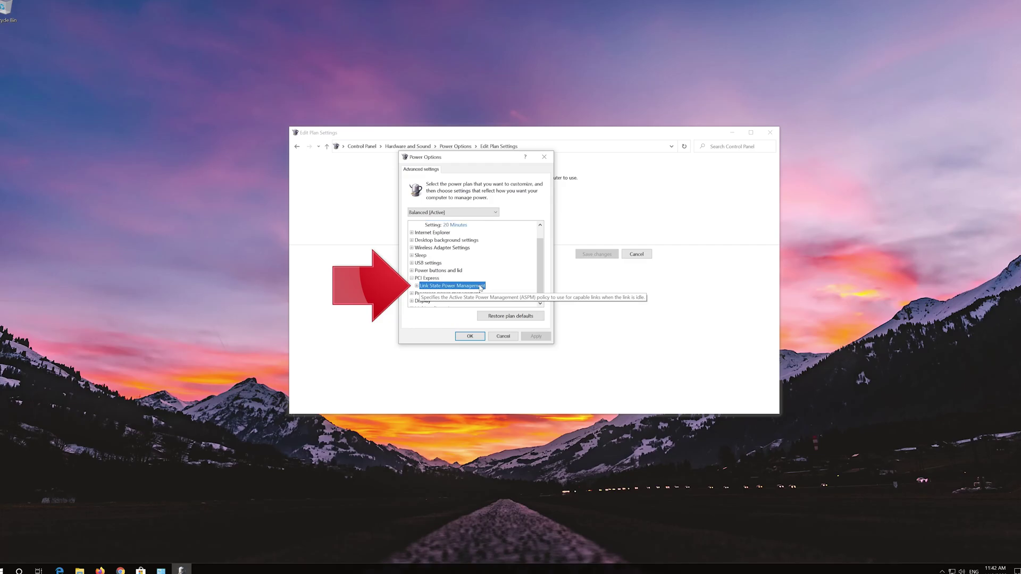
{"action": "left_click", "coordinate": [417, 286]}
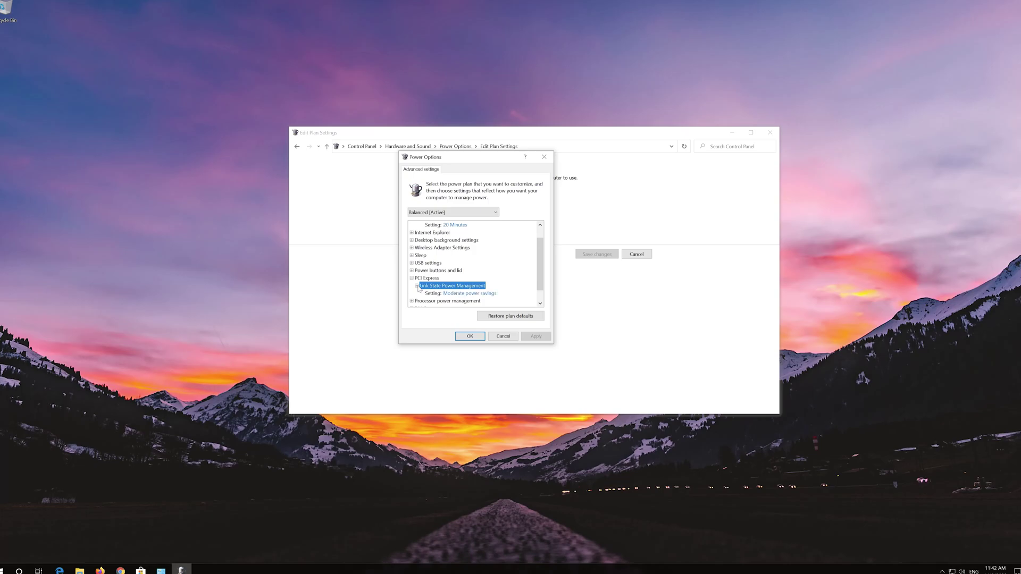
{"action": "left_click_drag", "start_coordinate": [539, 274], "coordinate": [538, 278]}
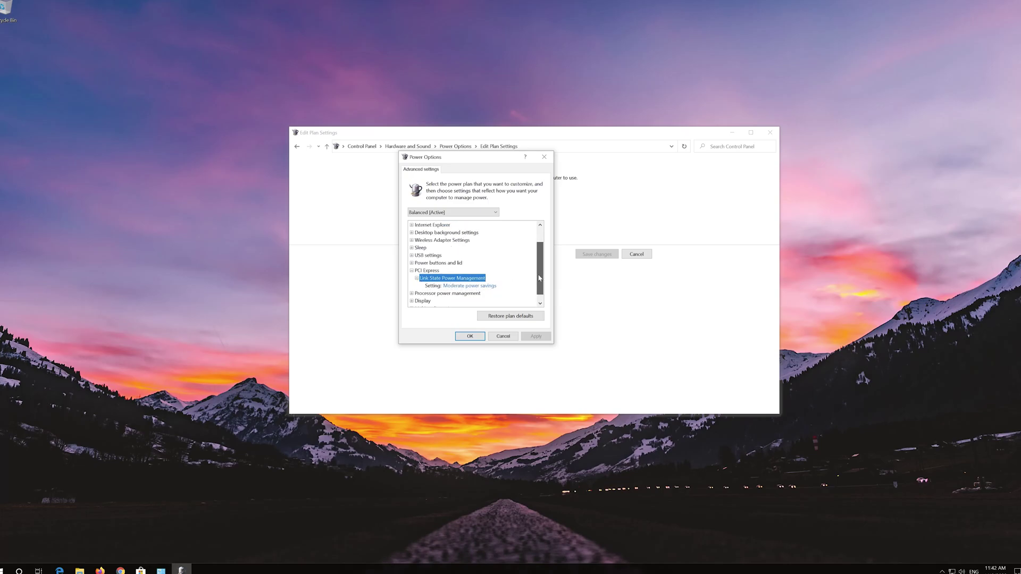
{"action": "left_click", "coordinate": [467, 286]}
{"action": "left_click", "coordinate": [467, 286]}
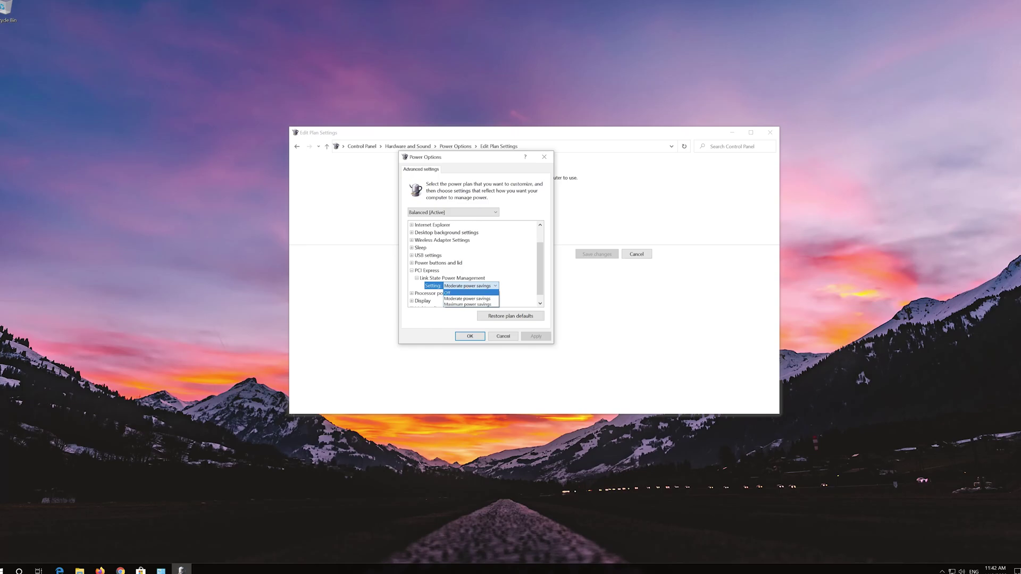
{"action": "left_click", "coordinate": [468, 294]}
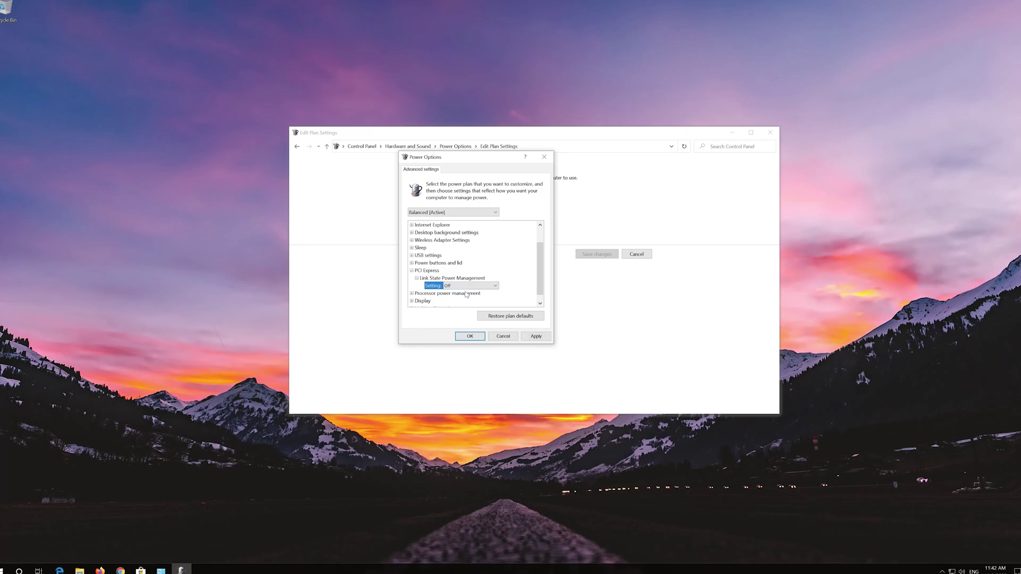
{"action": "left_click", "coordinate": [532, 341]}
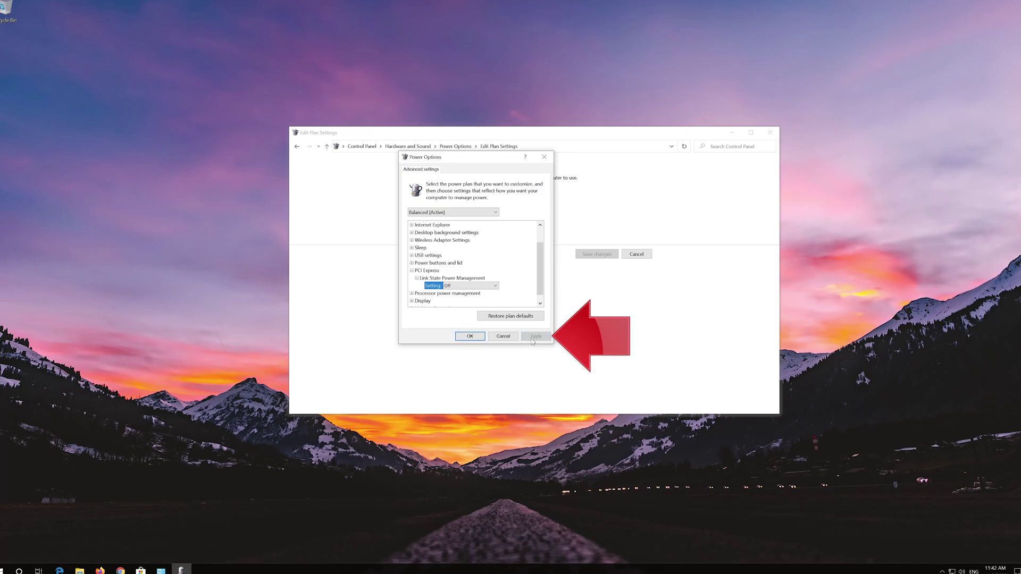
{"action": "left_click", "coordinate": [467, 338]}
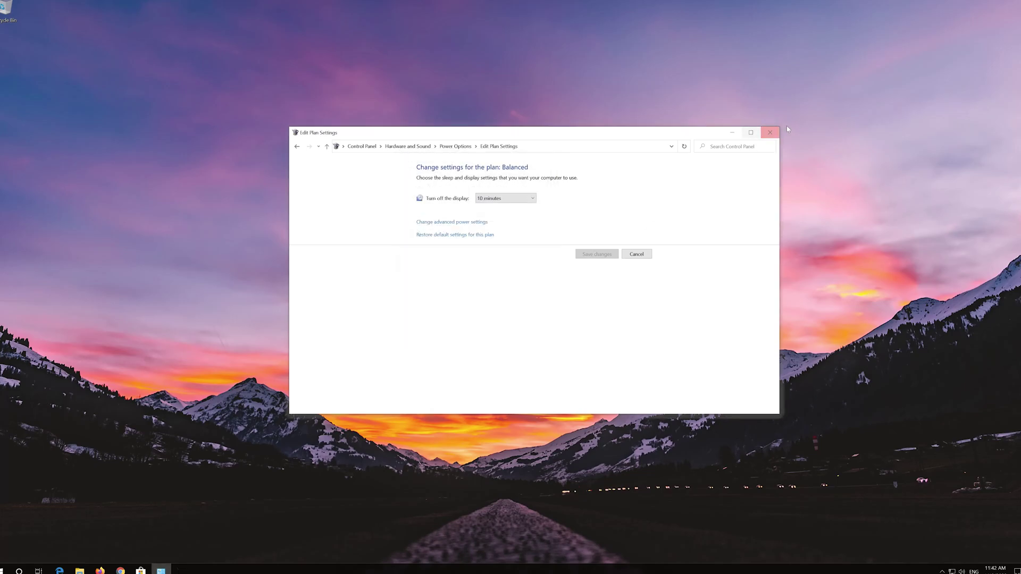
{"action": "left_click", "coordinate": [770, 132]}
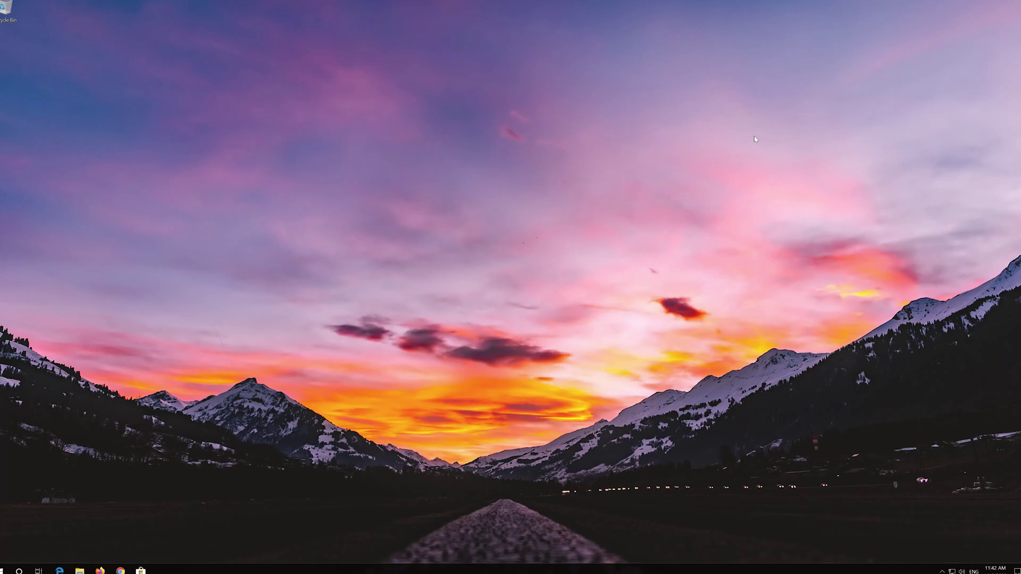
Restart the computer
{"action": "left_click", "coordinate": [4, 569]}
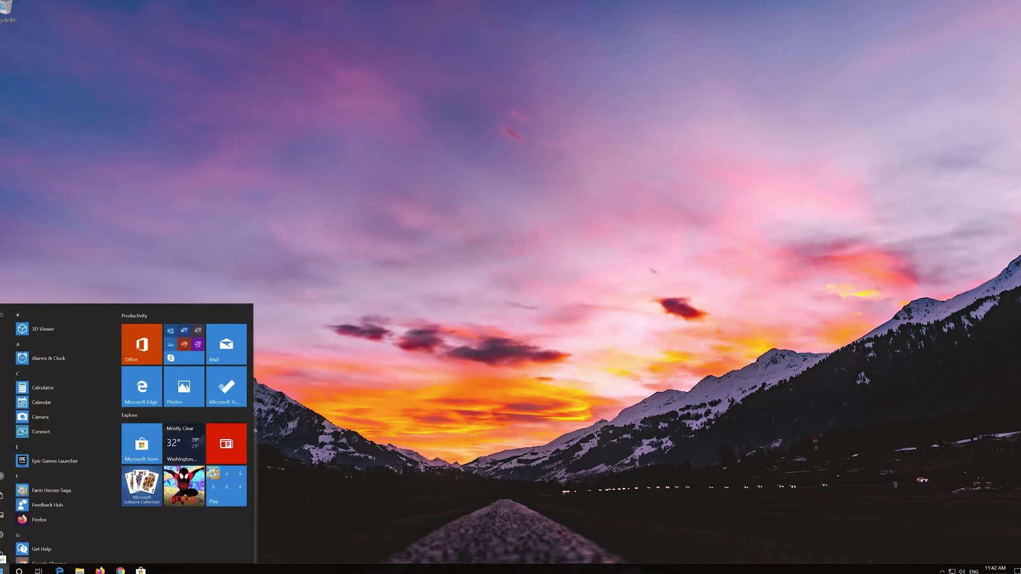
{"action": "mouse_move", "coordinate": [2, 554]}
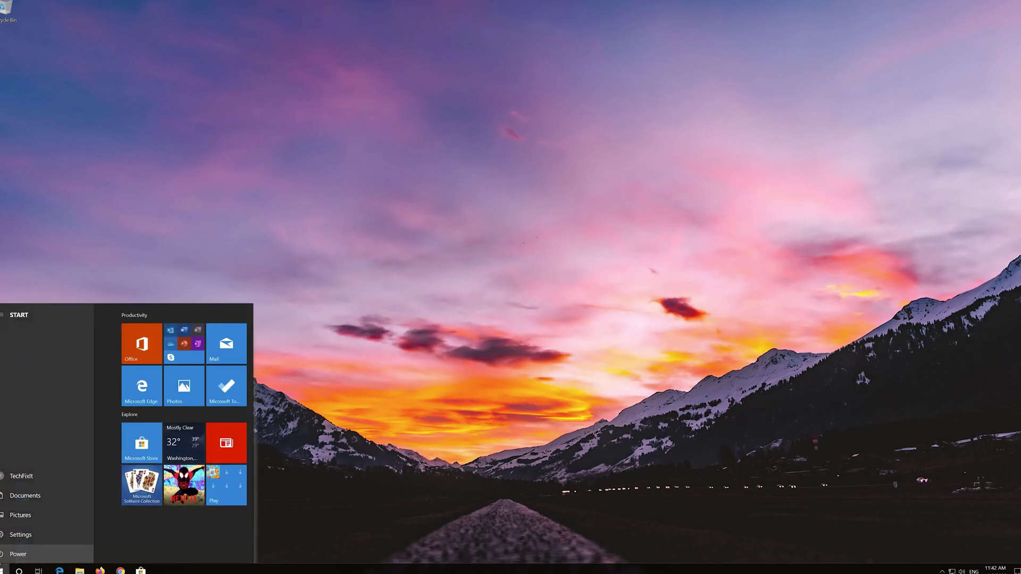
{"action": "left_click", "coordinate": [14, 554]}
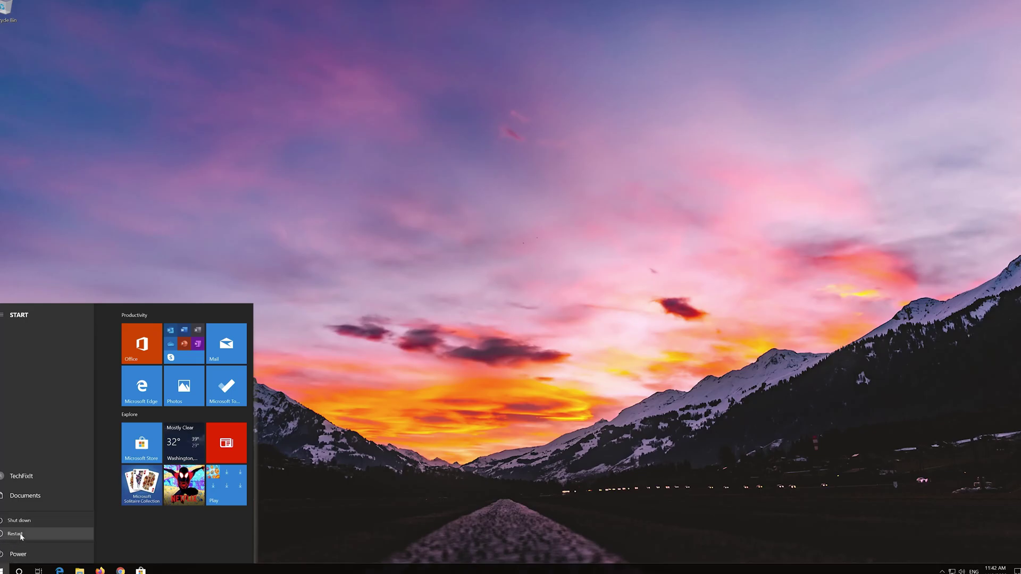
{"action": "left_click", "coordinate": [21, 534]}
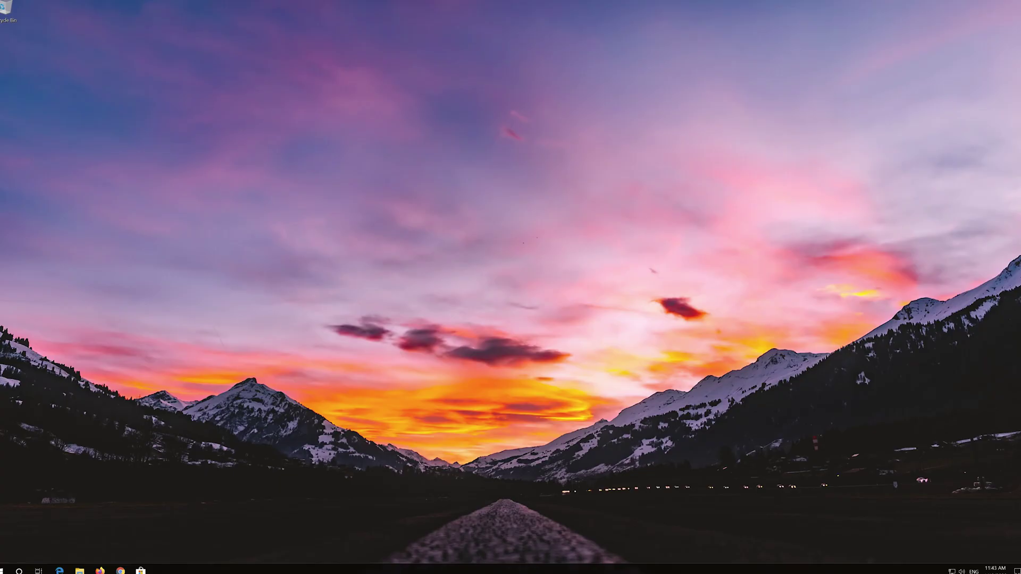
Open Command Prompt as administrator, allow it to make changes, and move its window toward the middle of the desktop
{"action": "key", "text": "super"}
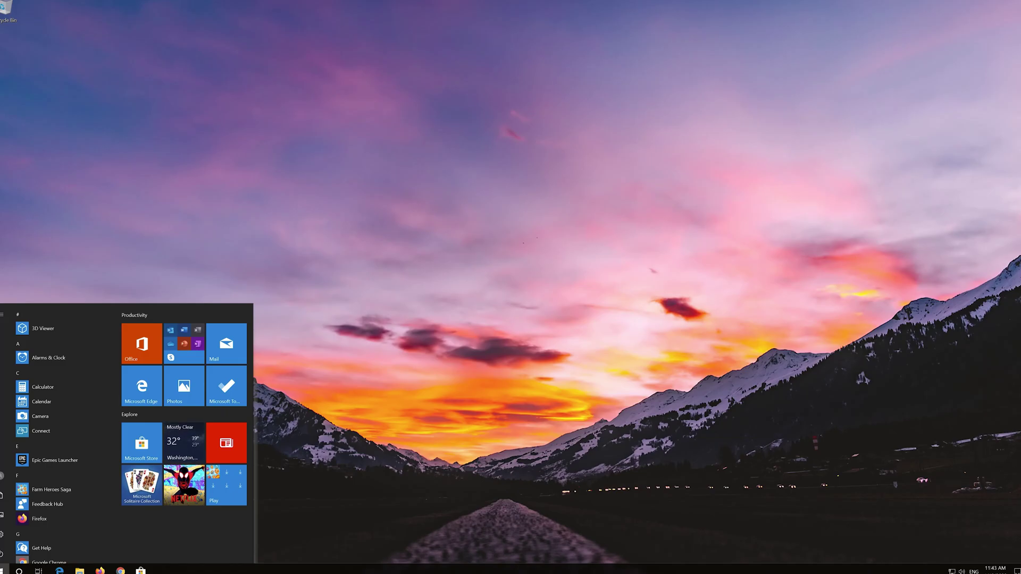
{"action": "type", "text": "cmd"}
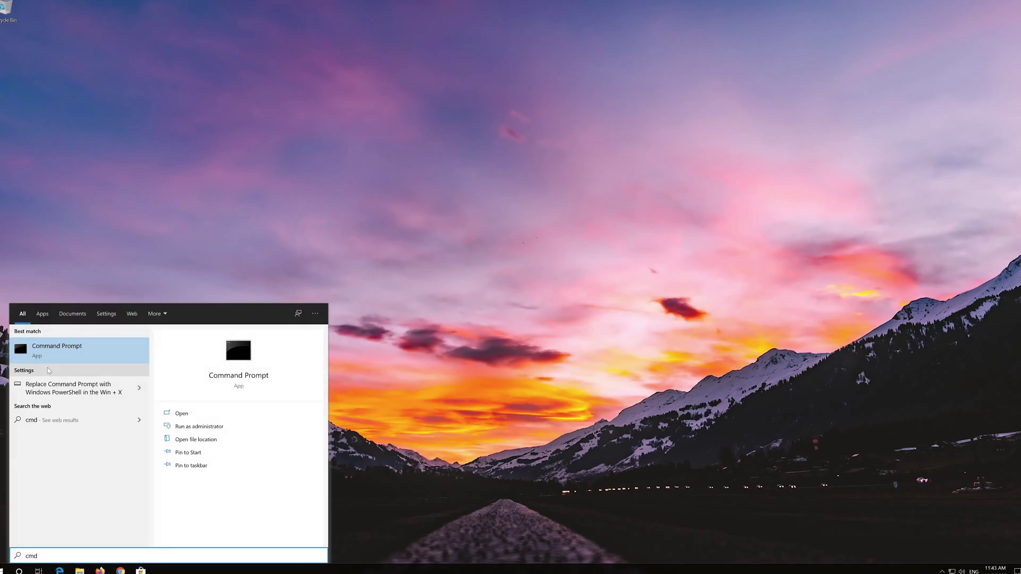
{"action": "right_click", "coordinate": [76, 357]}
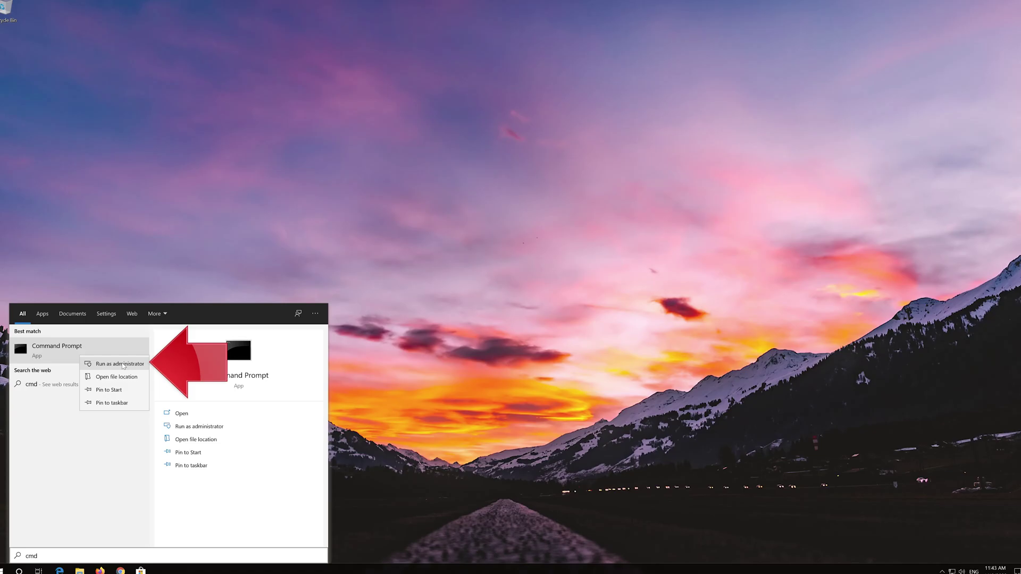
{"action": "left_click", "coordinate": [123, 366]}
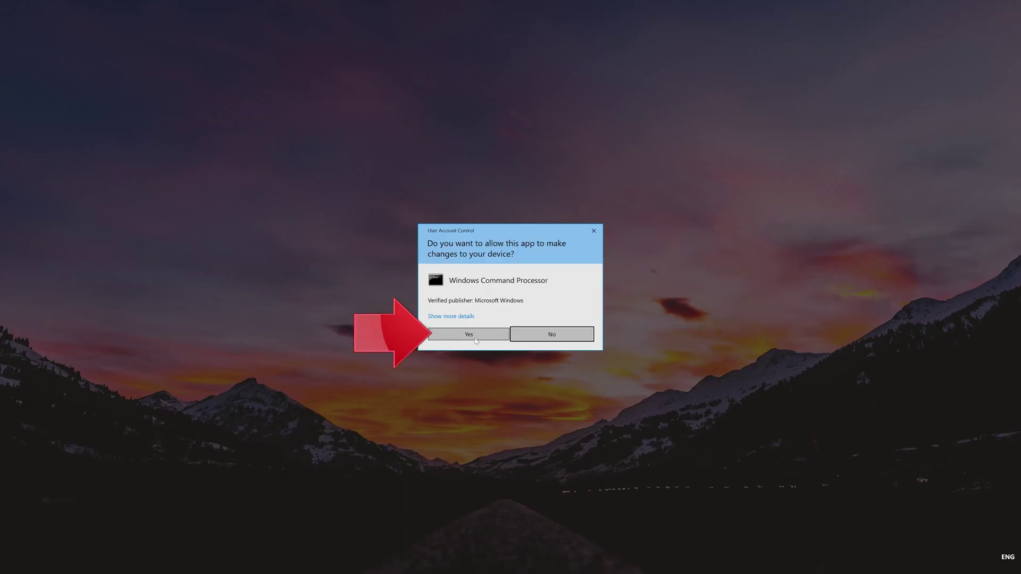
{"action": "left_click", "coordinate": [491, 340]}
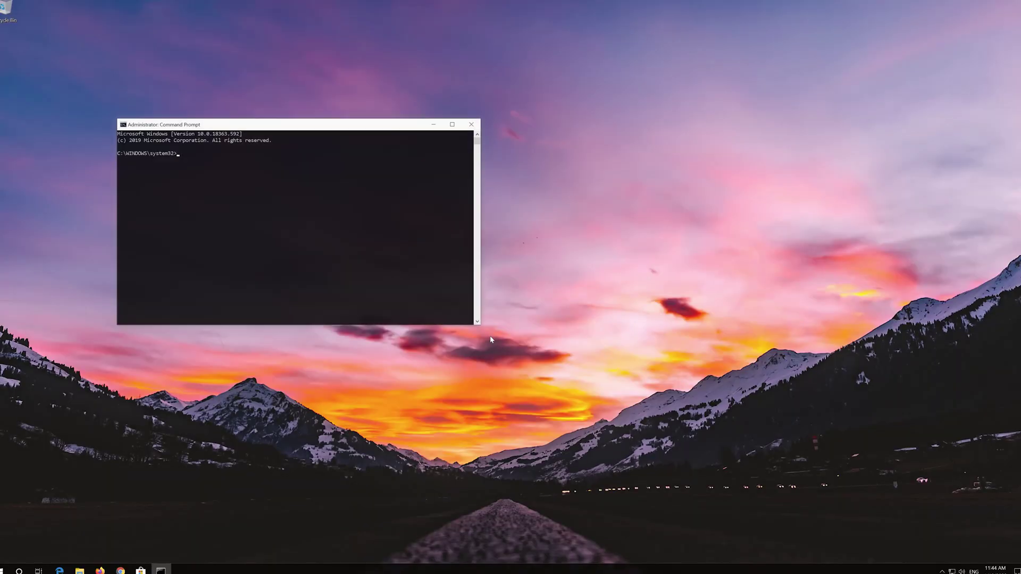
{"action": "left_click_drag", "start_coordinate": [296, 126], "coordinate": [476, 183]}
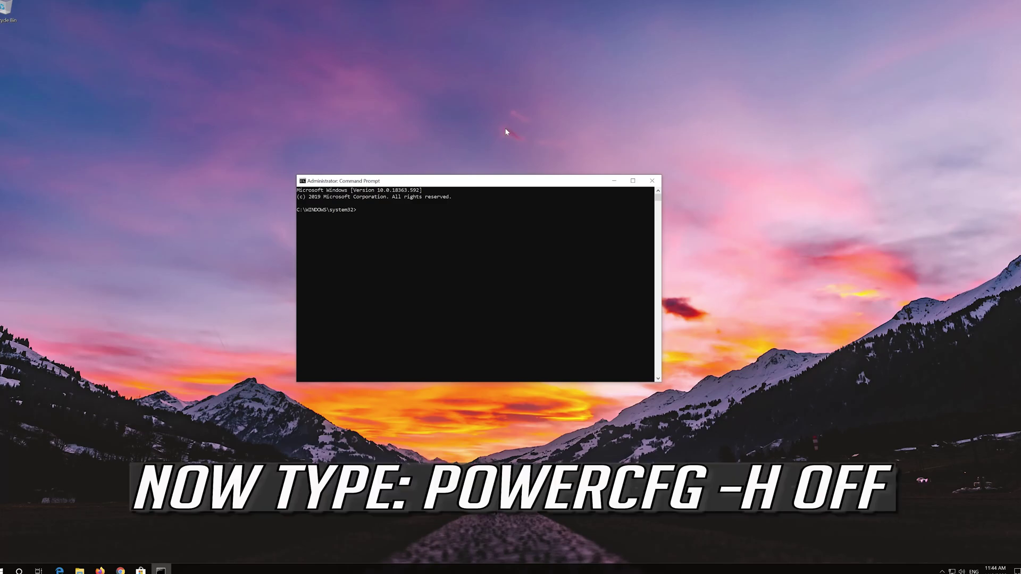
Turn off hibernation by running powercfg -h off, and close Command Prompt
{"action": "type", "text": "powercfg -h o"}
{"action": "type", "text": "ff"}
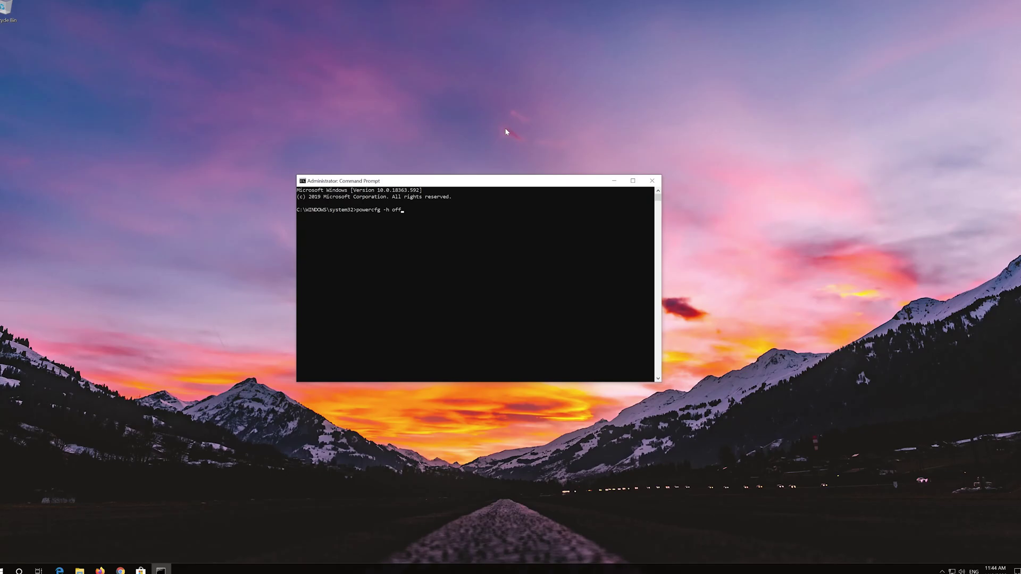
{"action": "key", "text": "Return"}
{"action": "key", "text": "Return"}
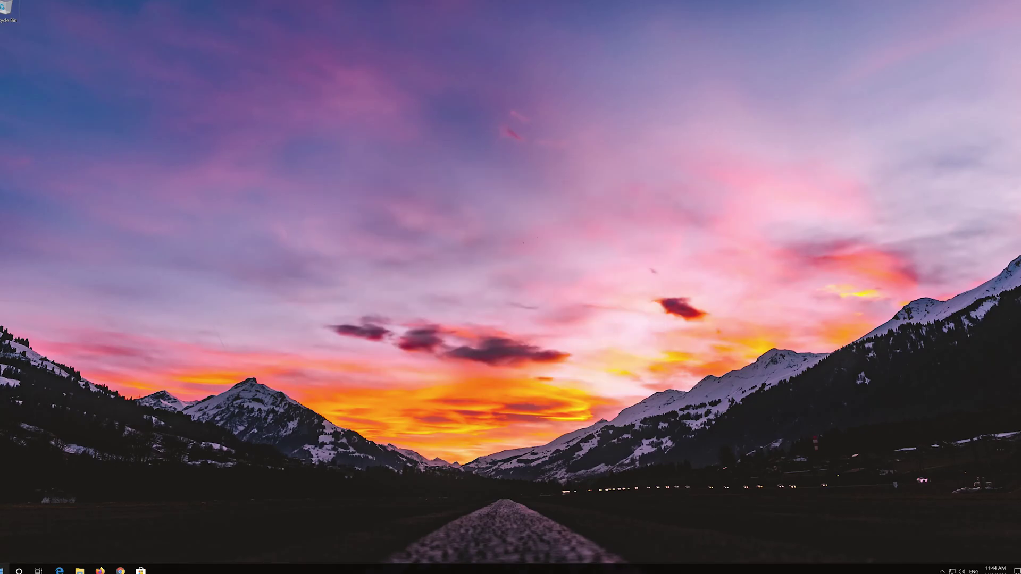
Restart the computer from the desktop
{"action": "left_click", "coordinate": [5, 569]}
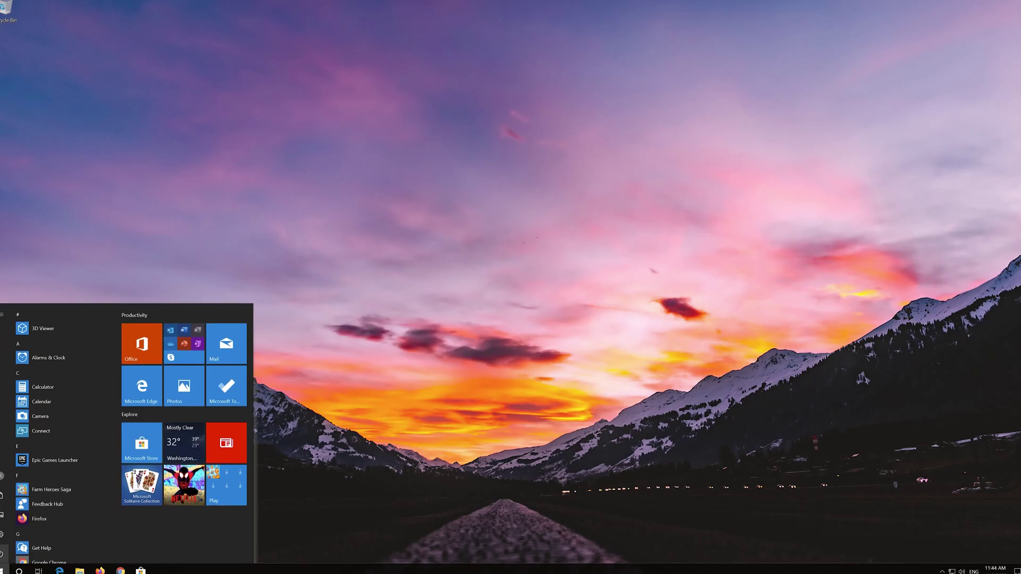
{"action": "left_click", "coordinate": [3, 553]}
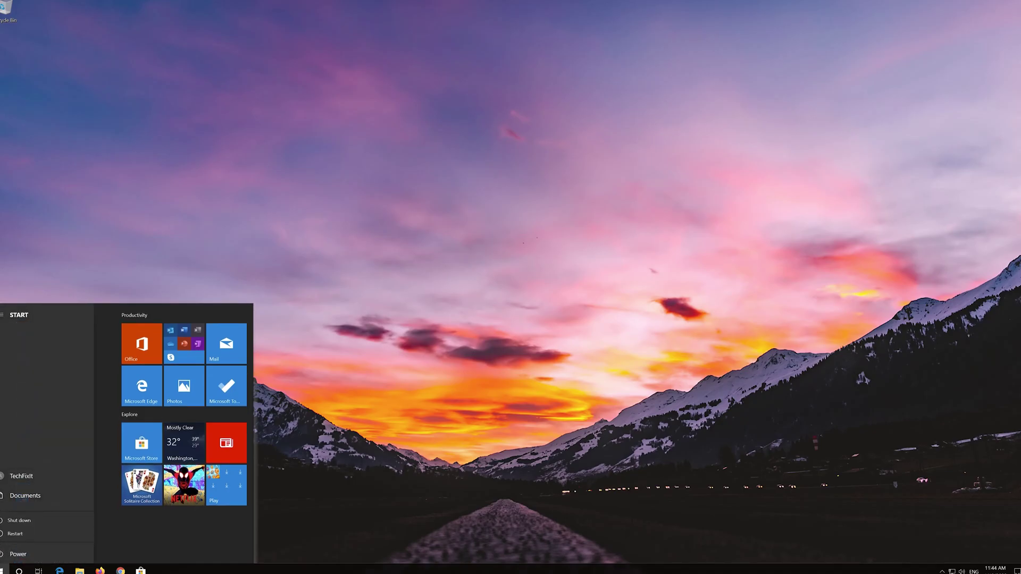
{"action": "left_click", "coordinate": [13, 536]}
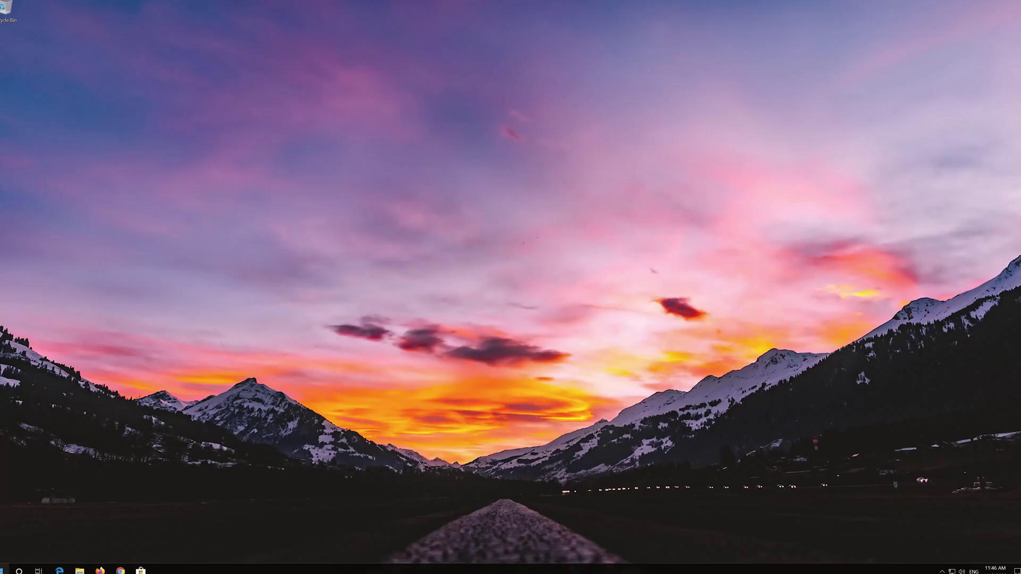
Open Command Prompt as administrator in the middle of the desktop and start entering a command beginning with power
{"action": "key", "text": "super"}
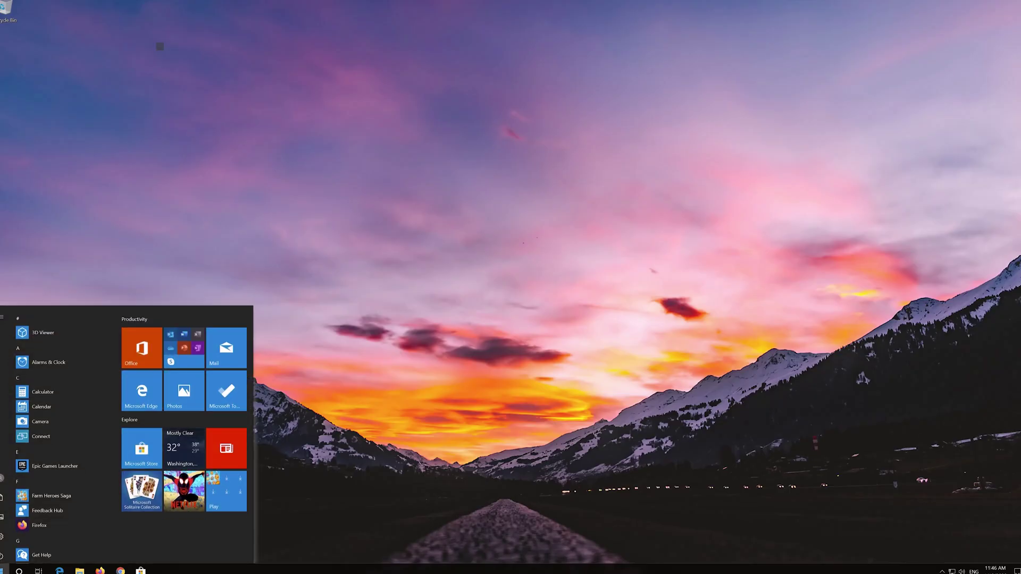
{"action": "type", "text": "cmd"}
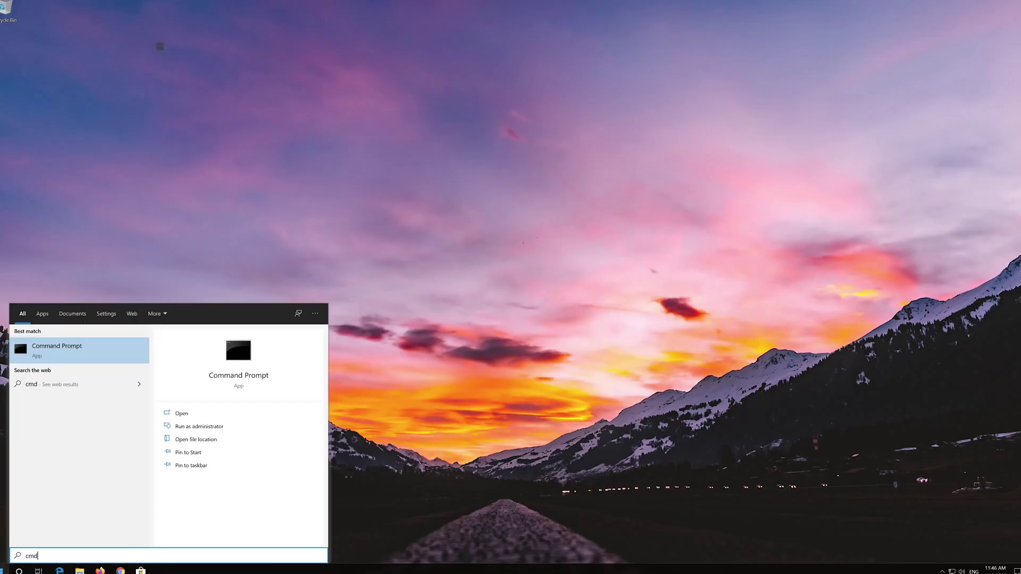
{"action": "right_click", "coordinate": [88, 344]}
{"action": "left_click", "coordinate": [95, 351]}
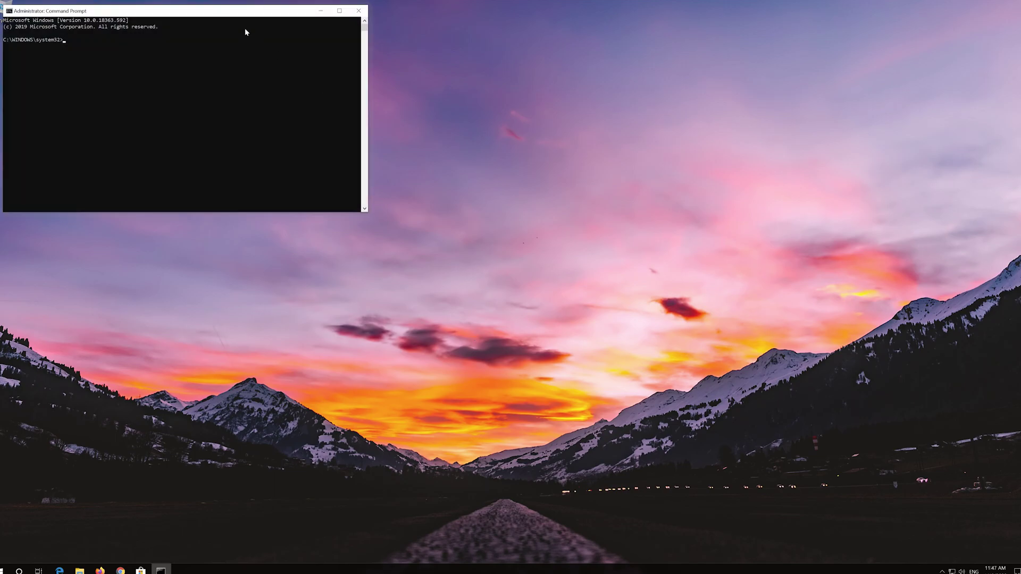
{"action": "left_click_drag", "start_coordinate": [215, 12], "coordinate": [537, 173]}
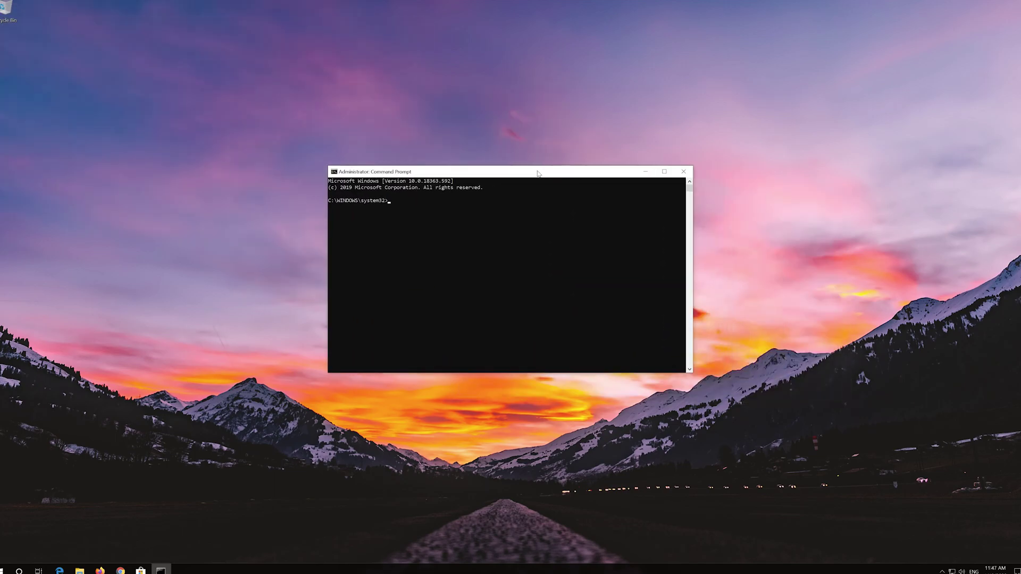
{"action": "type", "text": "power"}
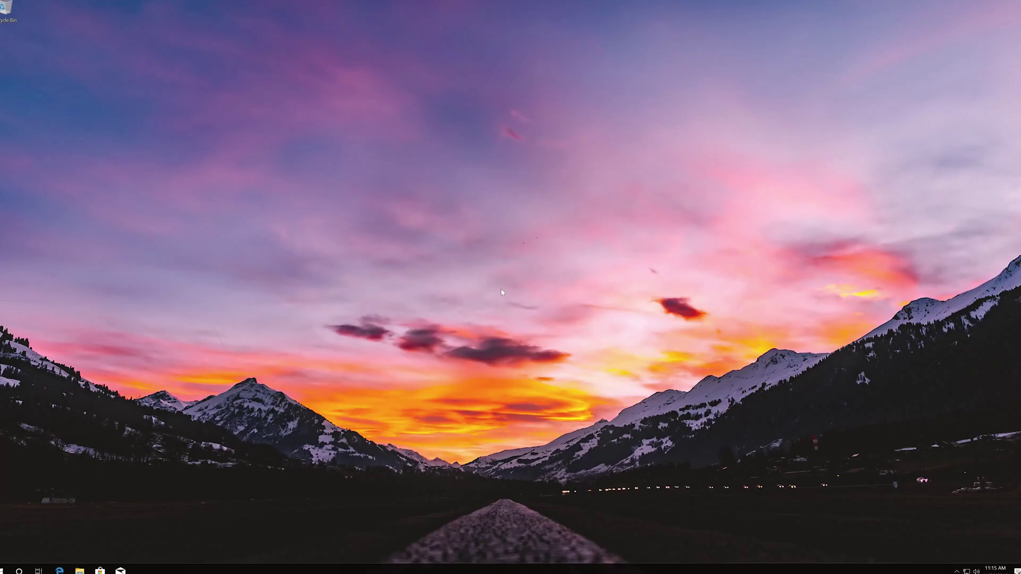
Search for cmd, run Command Prompt as administrator, and allow it to make changes to the device
{"action": "key", "text": "super"}
{"action": "type", "text": "cmd"}
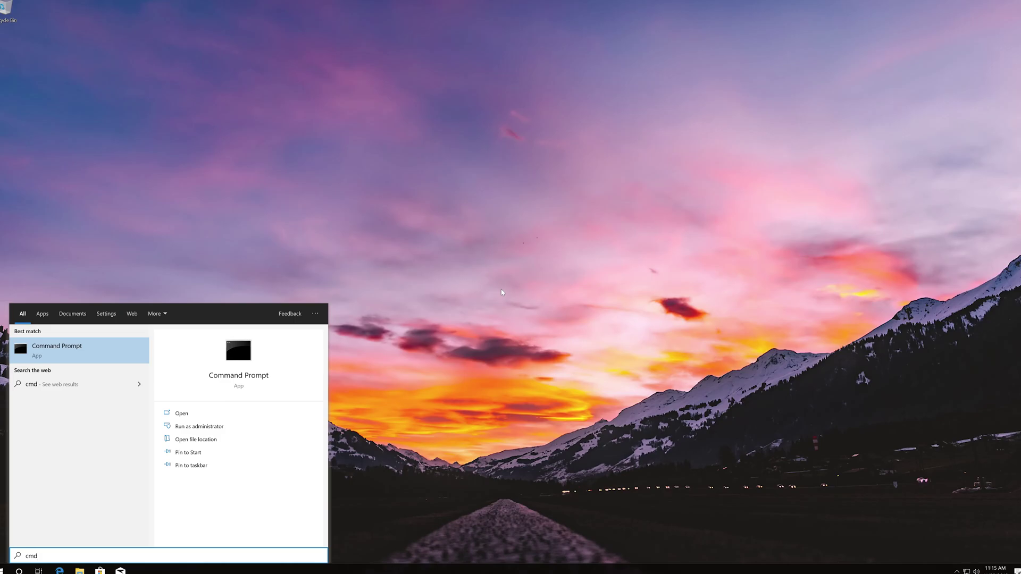
{"action": "right_click", "coordinate": [76, 354]}
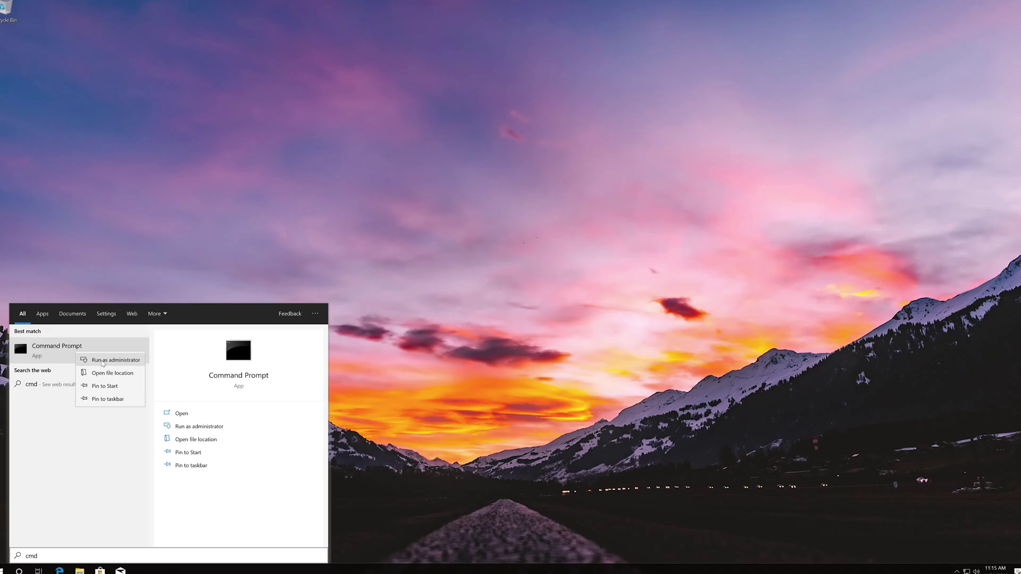
{"action": "left_click", "coordinate": [118, 359]}
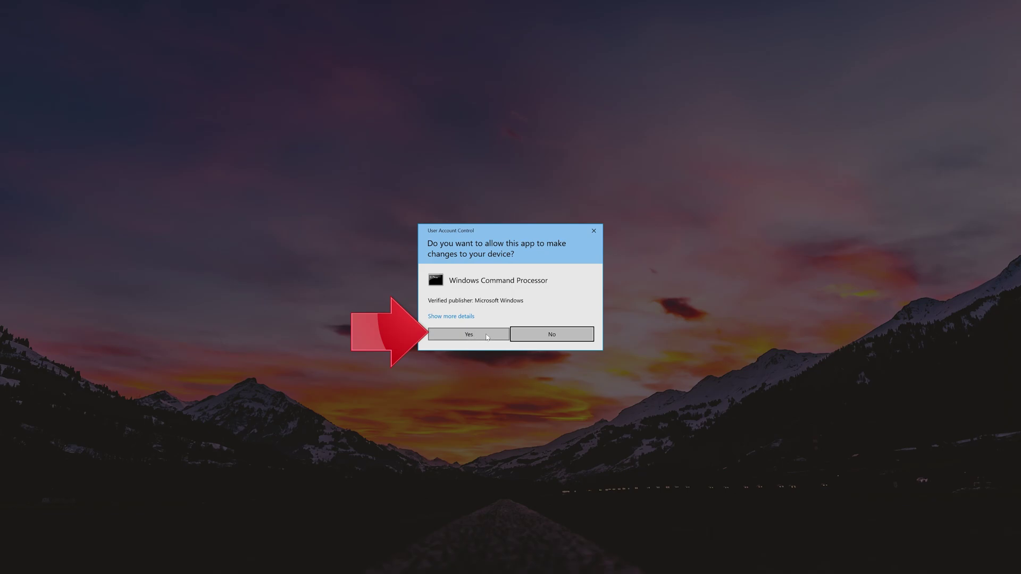
{"action": "left_click", "coordinate": [486, 335]}
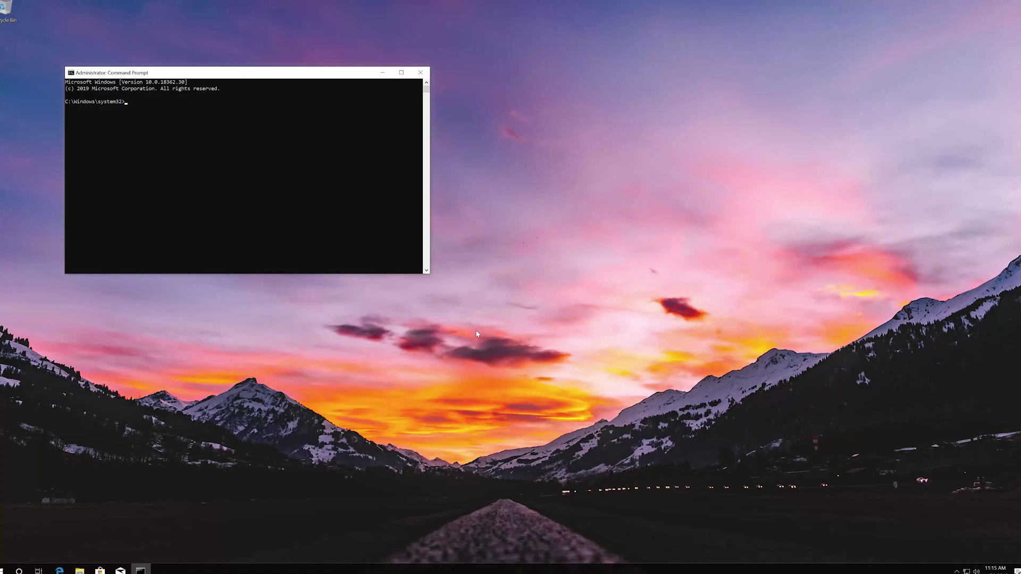
Scan the system files by running sfc /scannow in Command Prompt, and close it with the exit command
{"action": "left_click_drag", "start_coordinate": [337, 74], "coordinate": [587, 171]}
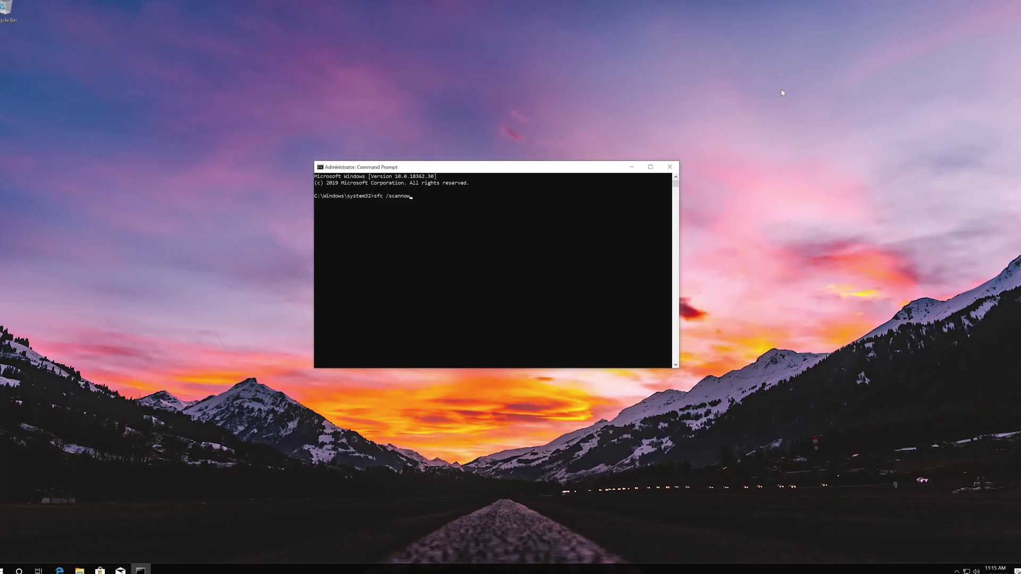
{"action": "key", "text": "Return"}
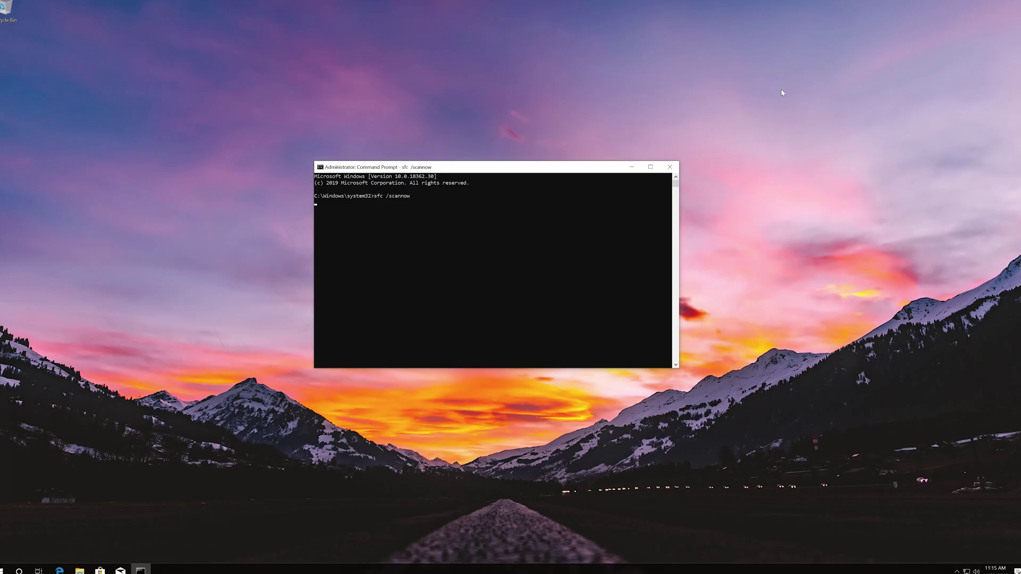
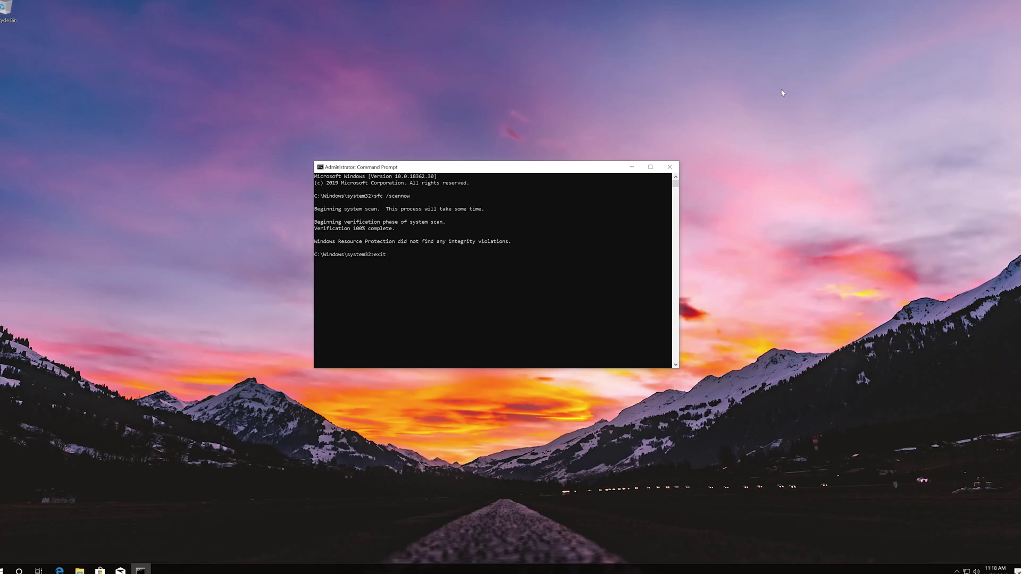
{"action": "key", "text": "Return"}
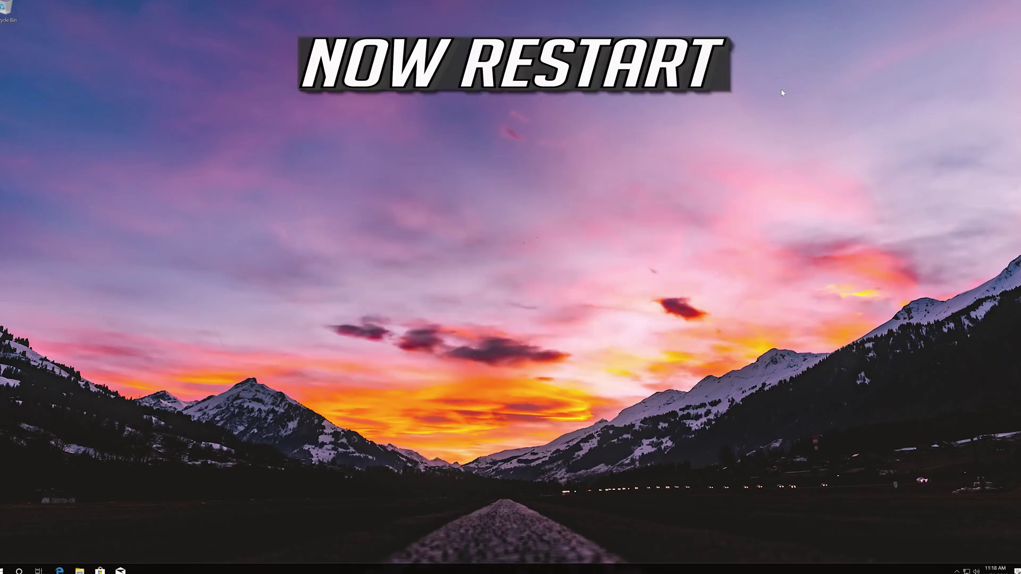
Restart the computer after the system file scan
{"action": "left_click", "coordinate": [4, 569]}
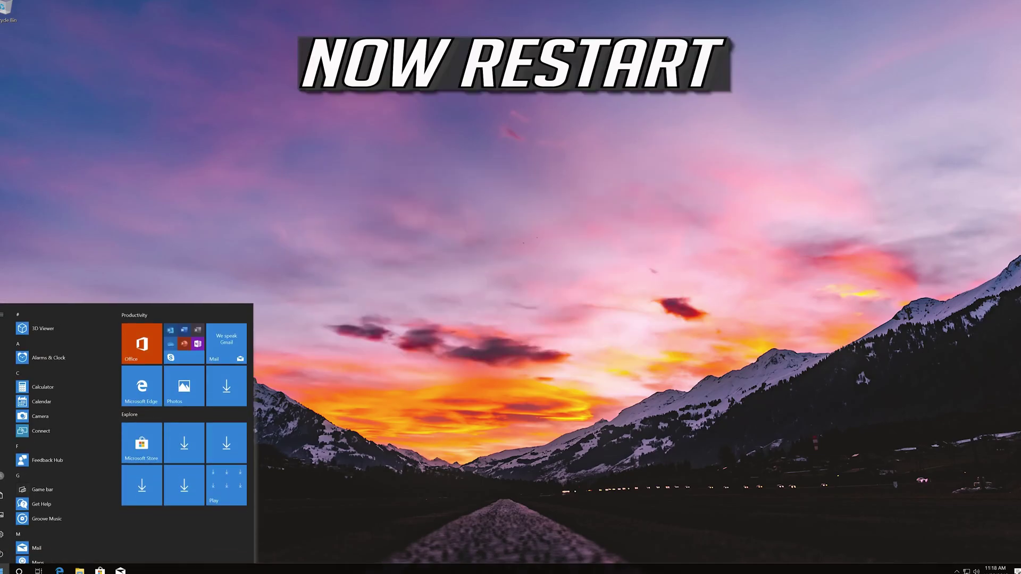
{"action": "left_click", "coordinate": [3, 553]}
{"action": "left_click", "coordinate": [12, 533]}
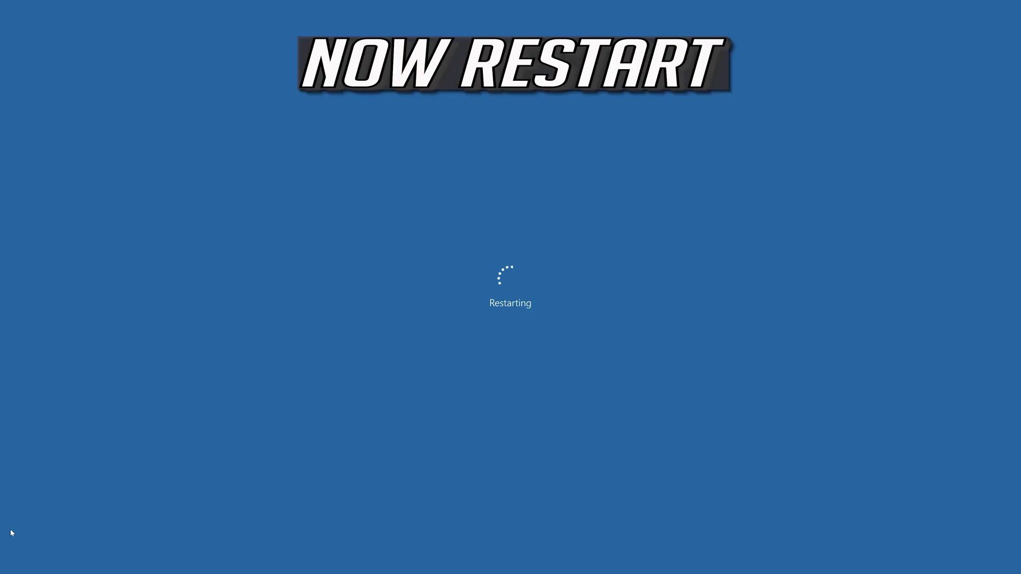